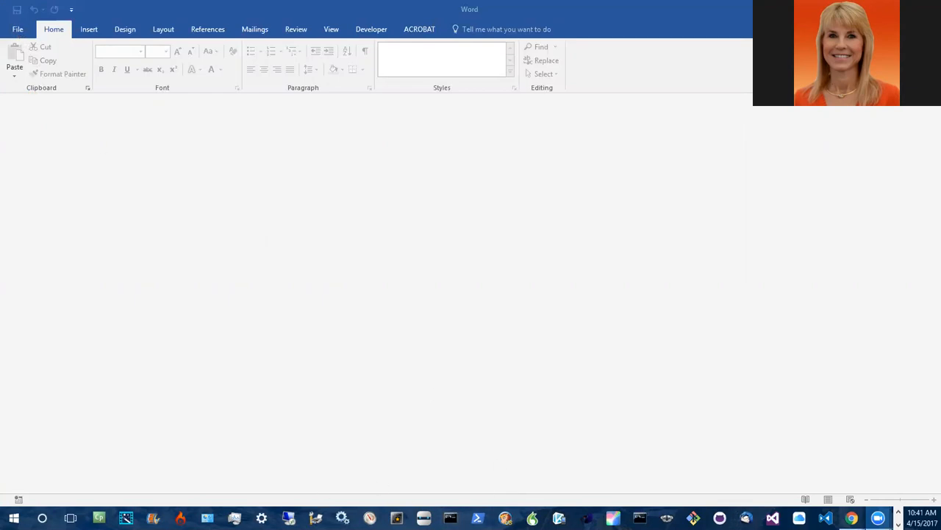
Switch to Word and open WEOutline.docx from the Integrating3 folder
{"action": "left_click", "coordinate": [899, 511]}
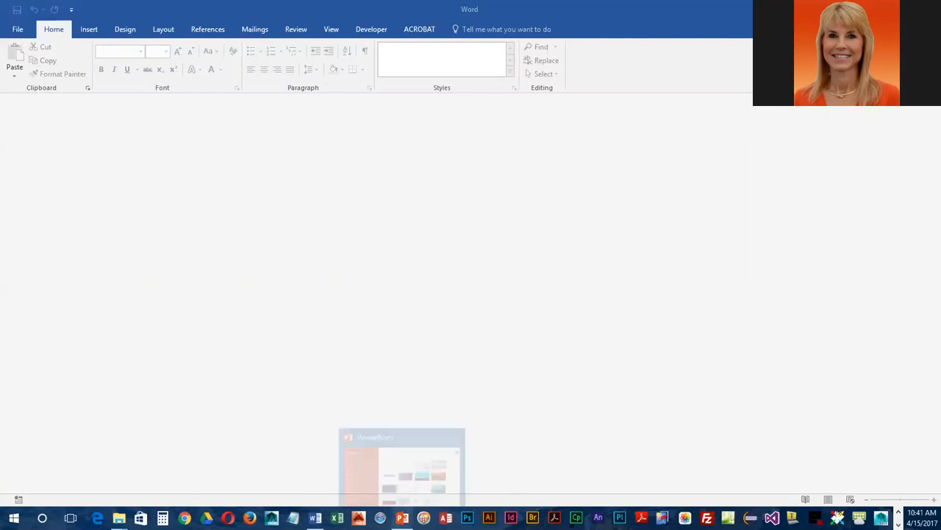
{"action": "left_click", "coordinate": [406, 501]}
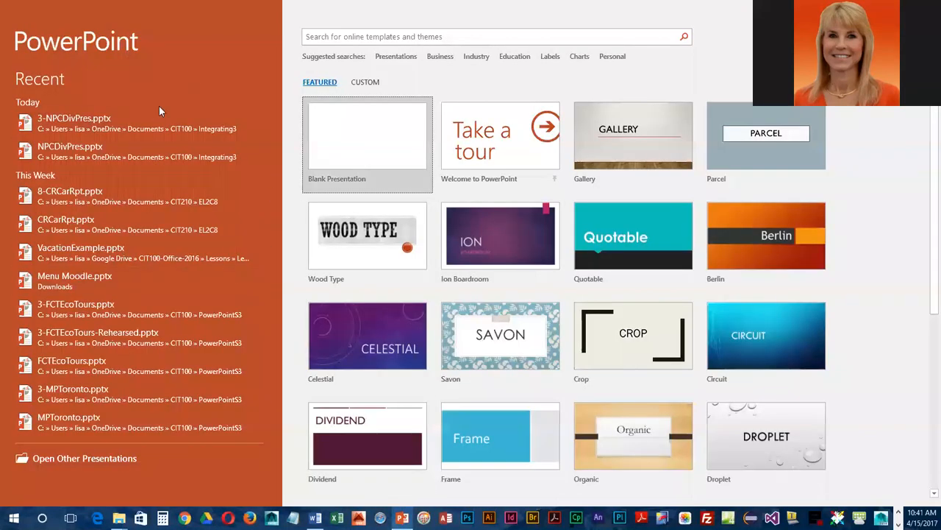
{"action": "left_click", "coordinate": [315, 518]}
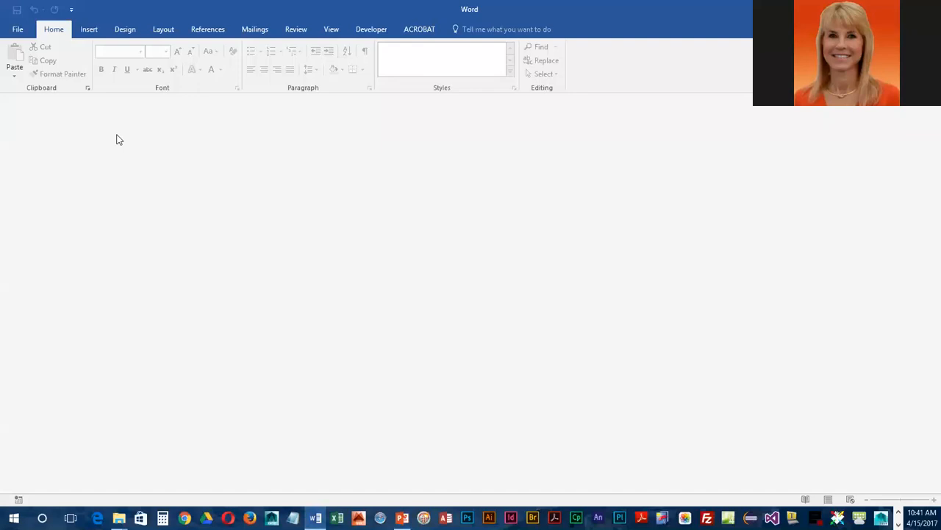
{"action": "left_click", "coordinate": [18, 30]}
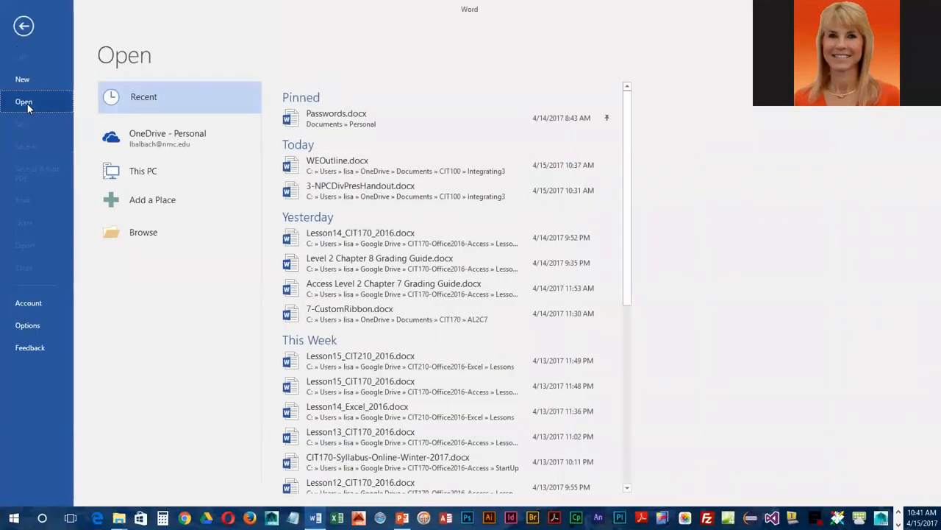
{"action": "left_click", "coordinate": [147, 234]}
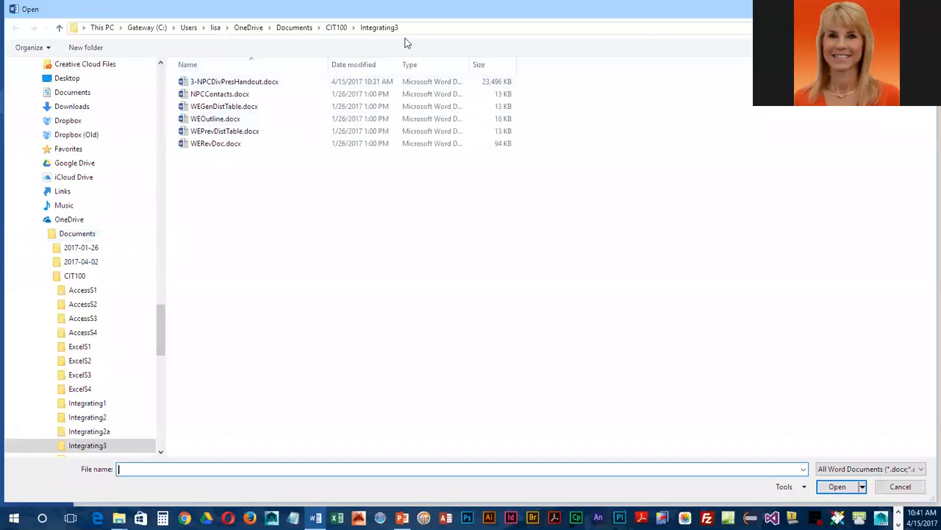
{"action": "left_click", "coordinate": [209, 120]}
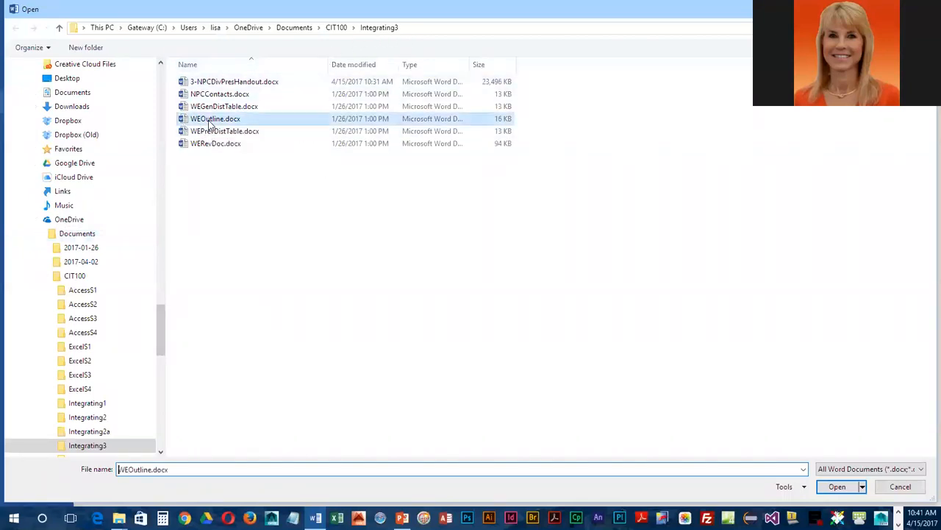
{"action": "left_click", "coordinate": [839, 490]}
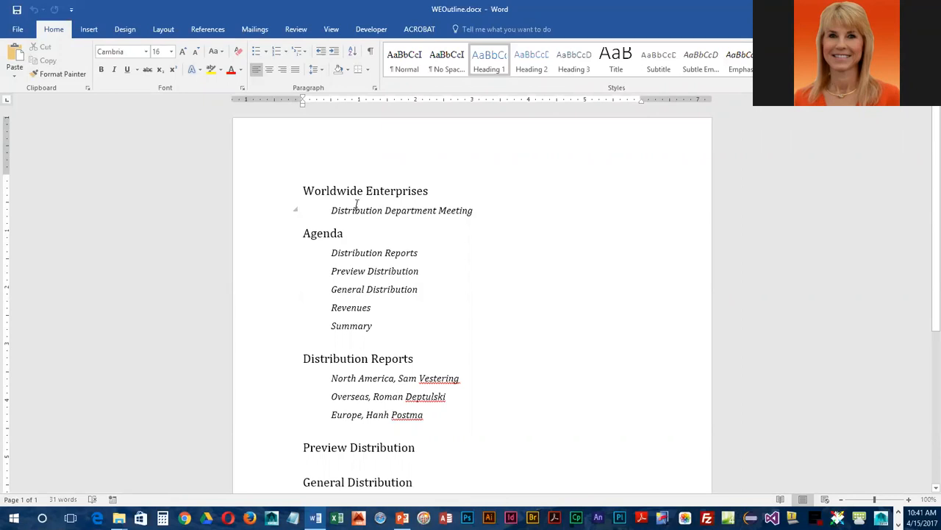
Examine which heading styles are applied to the titles and indented lines throughout the outline
{"action": "left_click", "coordinate": [274, 197]}
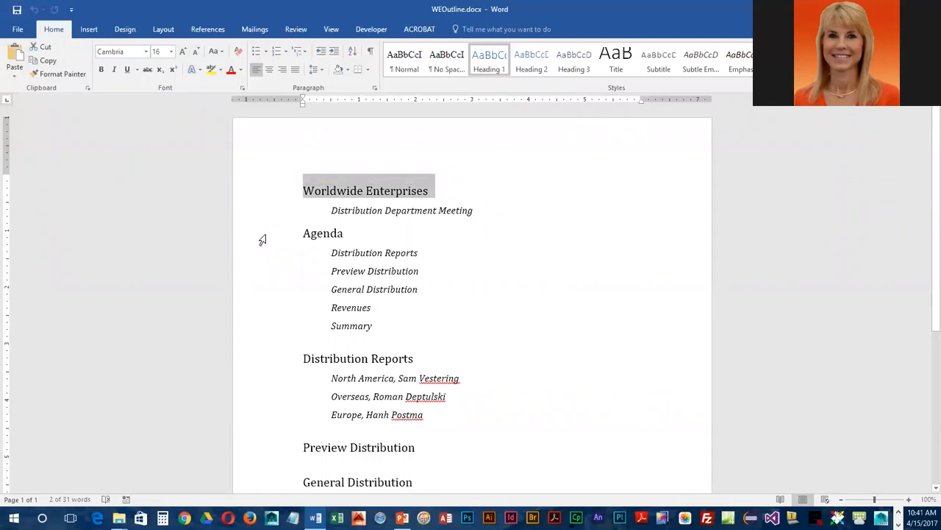
{"action": "scroll", "coordinate": [297, 200], "scroll_direction": "down", "scroll_amount": 1}
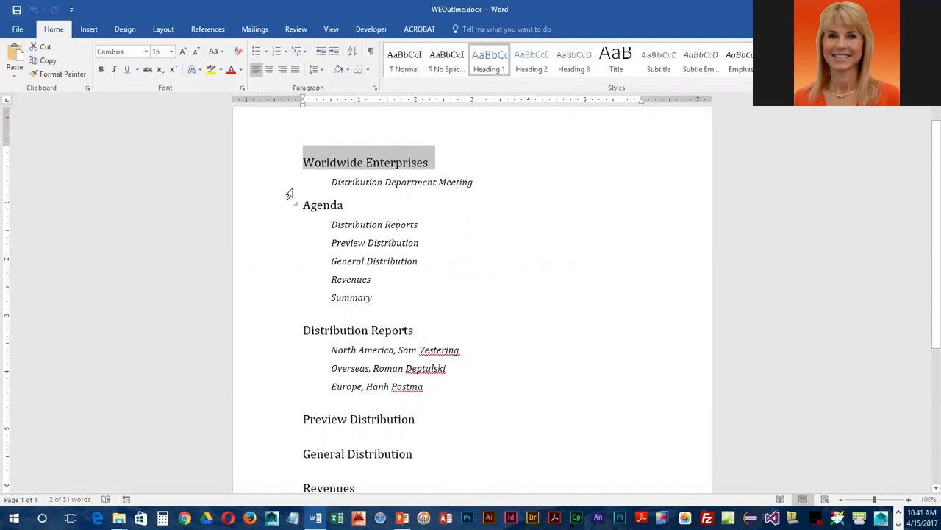
{"action": "left_click", "coordinate": [317, 205]}
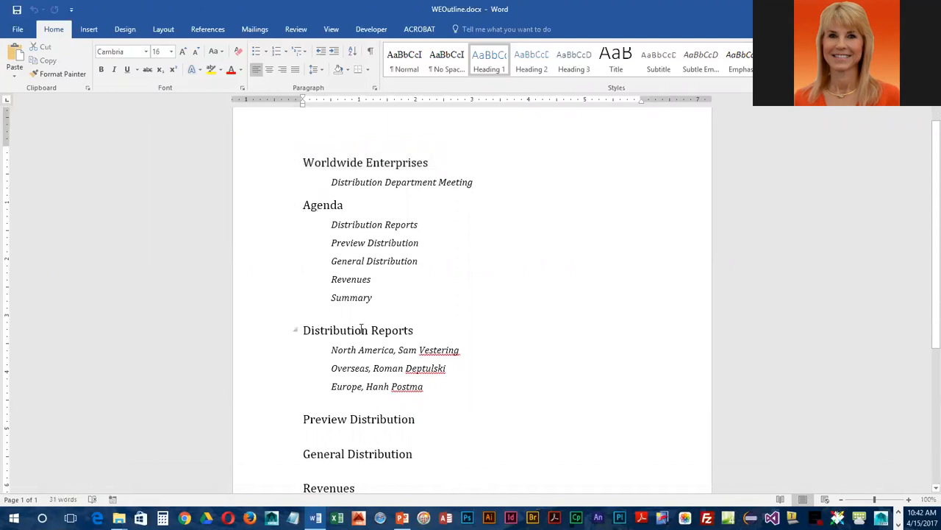
{"action": "left_click", "coordinate": [375, 454]}
{"action": "scroll", "coordinate": [329, 448], "scroll_direction": "down", "scroll_amount": 3}
{"action": "left_click", "coordinate": [336, 402]}
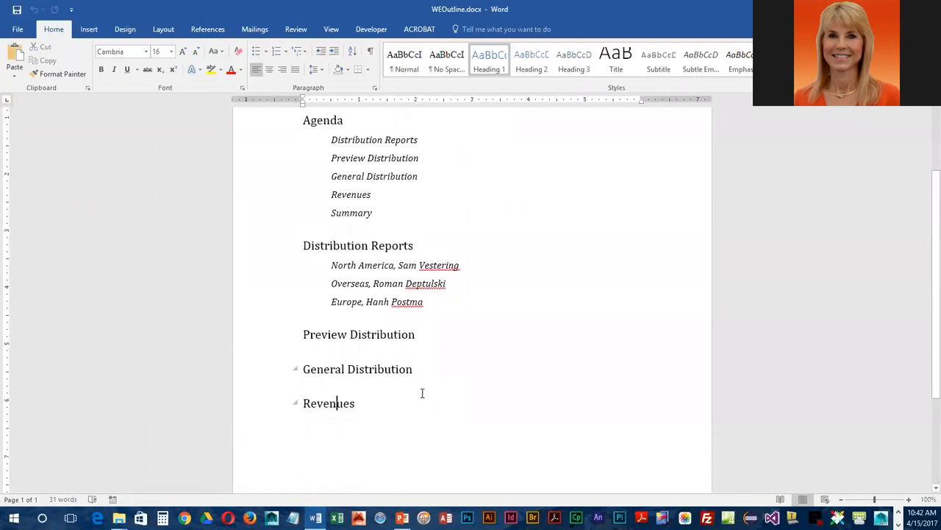
{"action": "scroll", "coordinate": [422, 393], "scroll_direction": "up", "scroll_amount": 3}
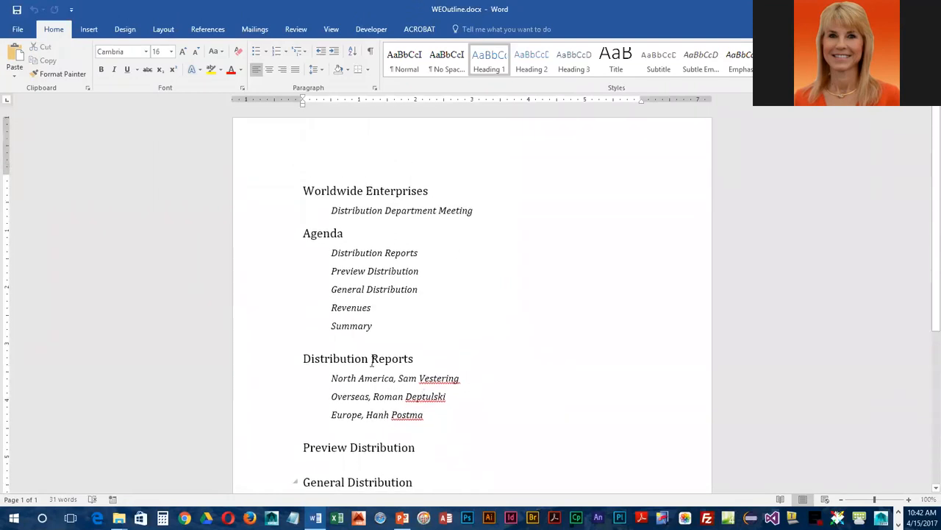
{"action": "left_click", "coordinate": [363, 211]}
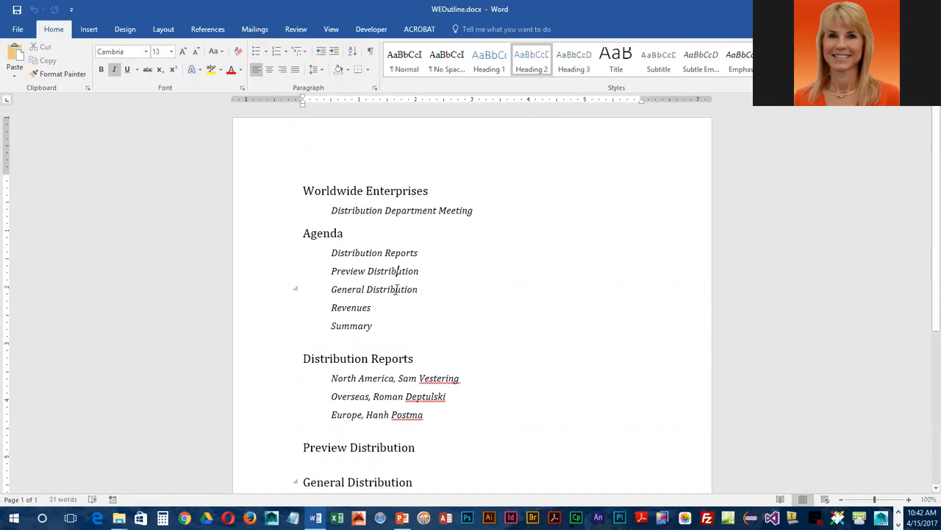
{"action": "left_click", "coordinate": [359, 325]}
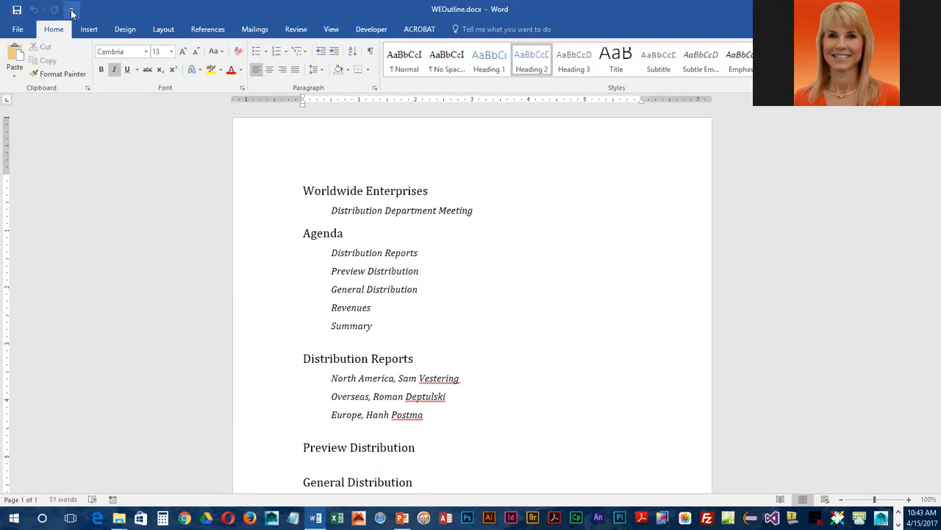
Open the Quick Access Toolbar customization options and set the command source to All Commands
{"action": "left_click", "coordinate": [72, 12]}
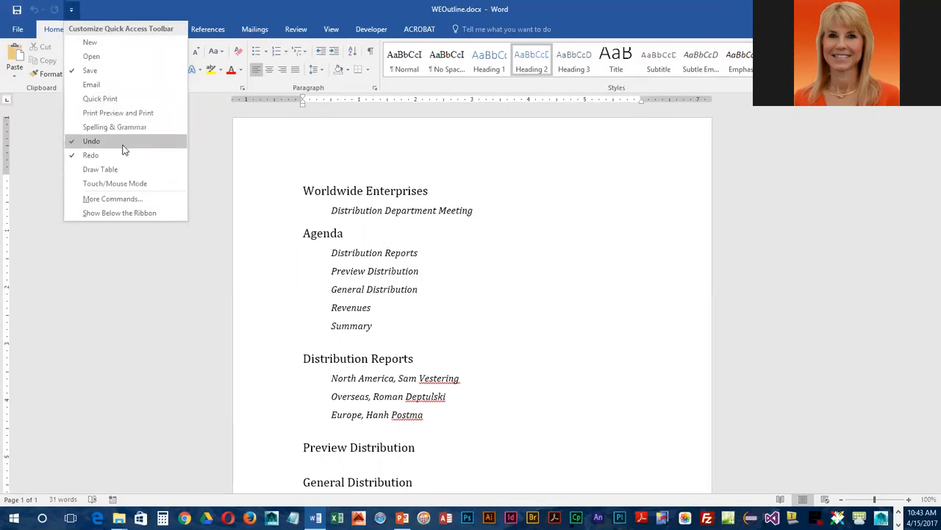
{"action": "left_click", "coordinate": [111, 199]}
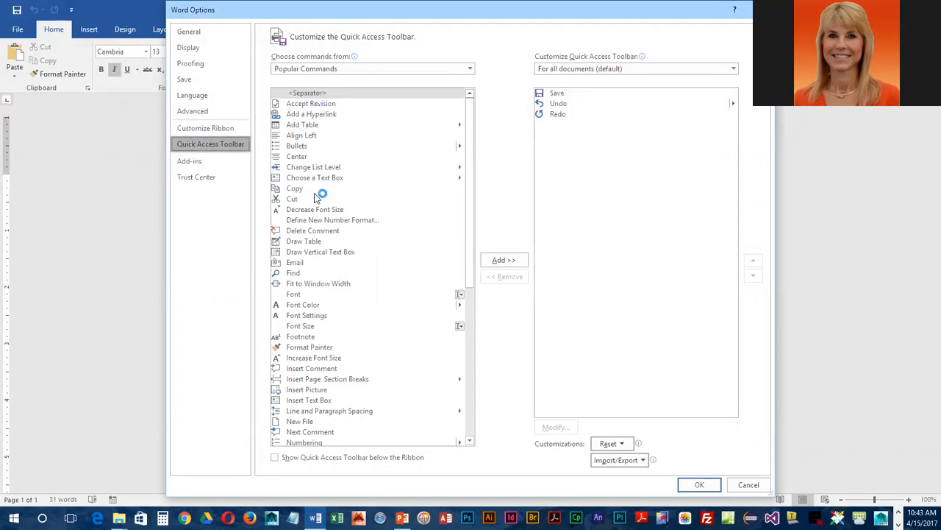
{"action": "left_click_drag", "start_coordinate": [473, 185], "coordinate": [468, 211]}
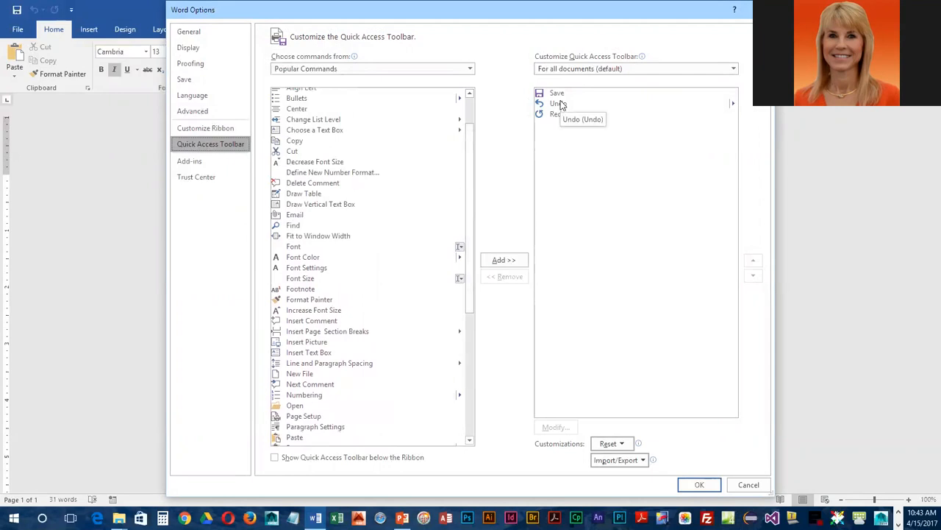
{"action": "left_click_drag", "start_coordinate": [468, 205], "coordinate": [469, 177]}
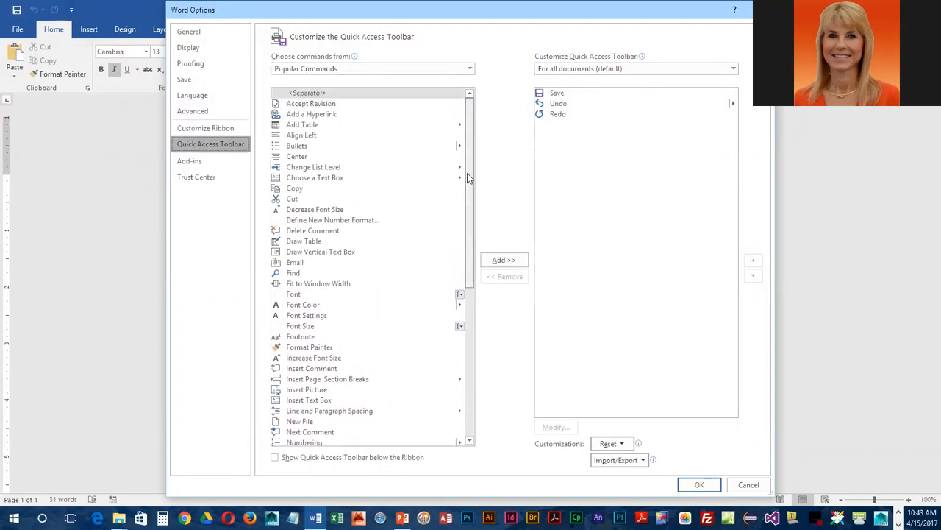
{"action": "scroll", "coordinate": [336, 286], "scroll_direction": "down", "scroll_amount": 5}
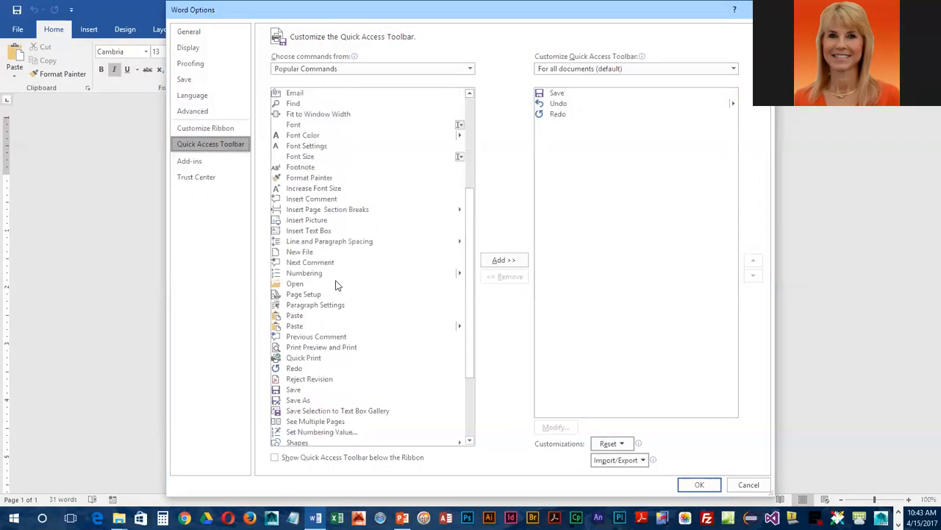
{"action": "scroll", "coordinate": [337, 286], "scroll_direction": "down", "scroll_amount": 3}
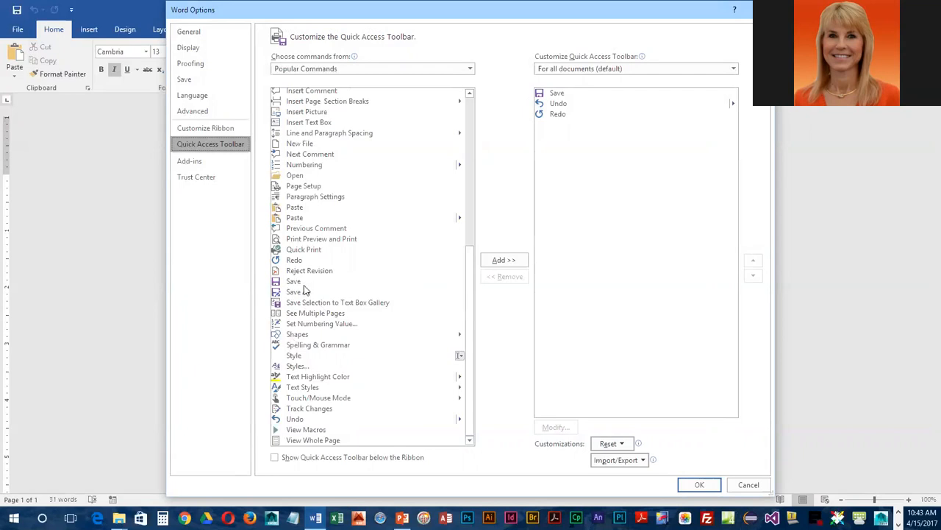
{"action": "left_click", "coordinate": [470, 68]}
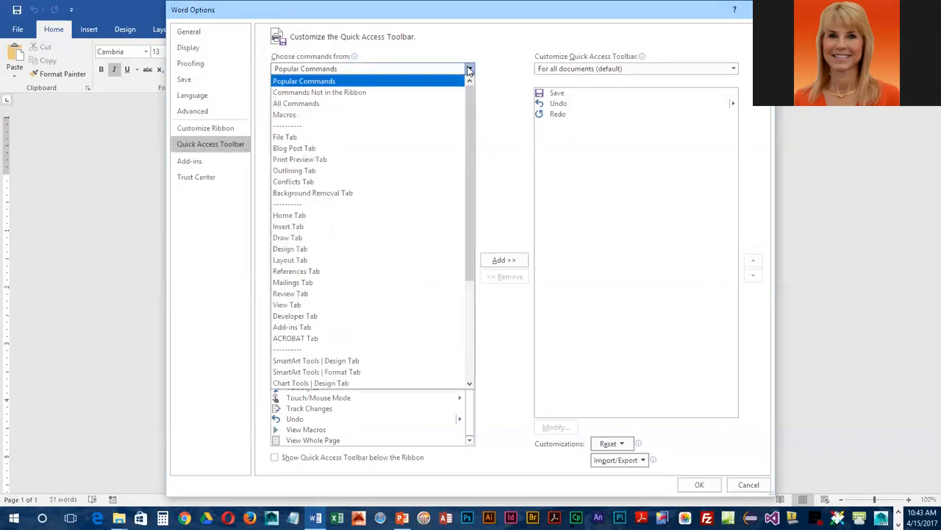
{"action": "left_click", "coordinate": [379, 104]}
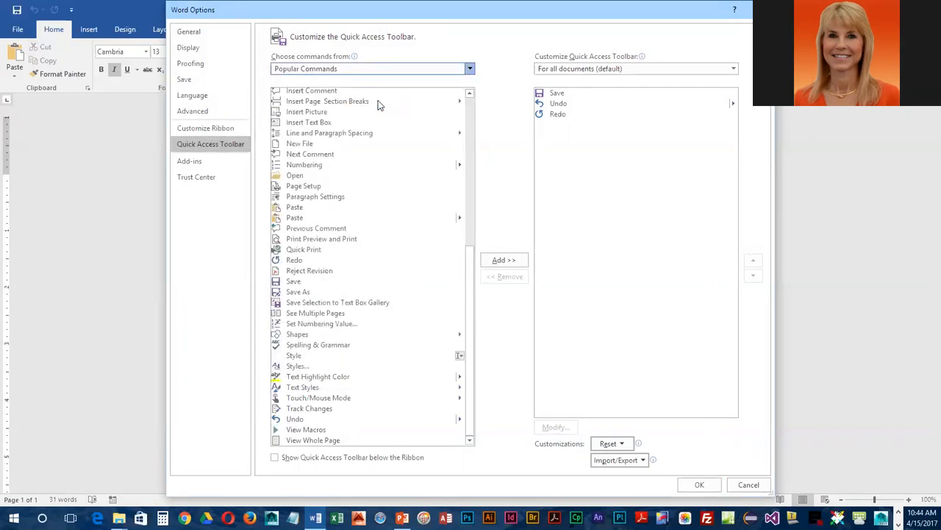
{"action": "left_click", "coordinate": [470, 69]}
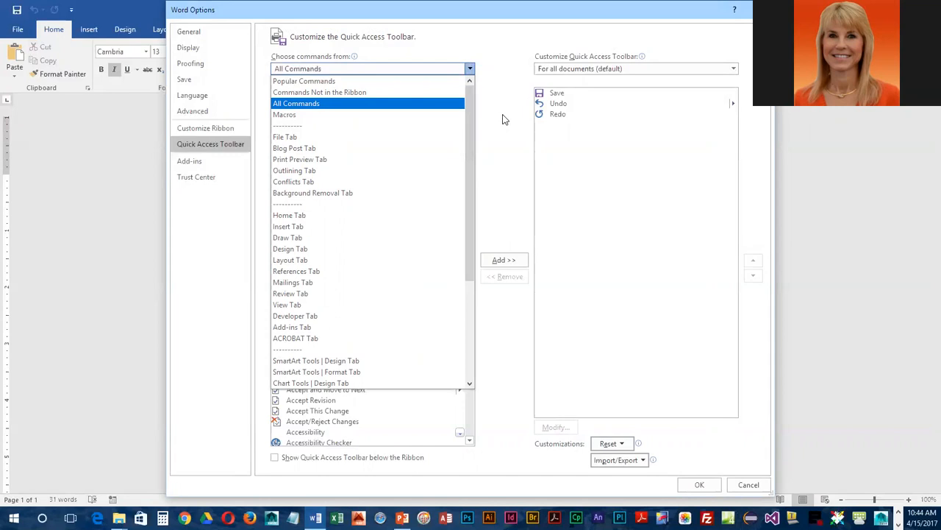
{"action": "left_click", "coordinate": [372, 104]}
Add the Send to Microsoft PowerPoint command to the Quick Access Toolbar for all documents
{"action": "scroll", "coordinate": [374, 231], "scroll_direction": "down", "scroll_amount": 15}
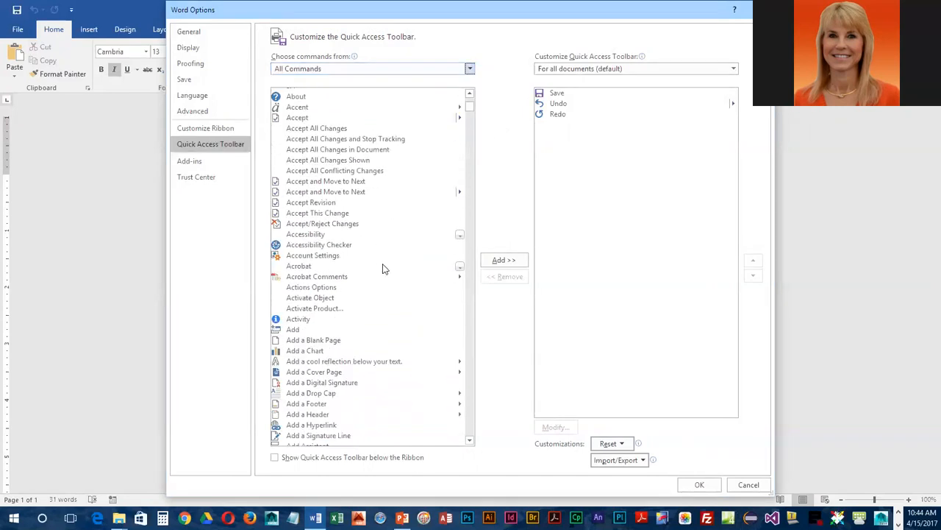
{"action": "scroll", "coordinate": [388, 274], "scroll_direction": "down", "scroll_amount": 18}
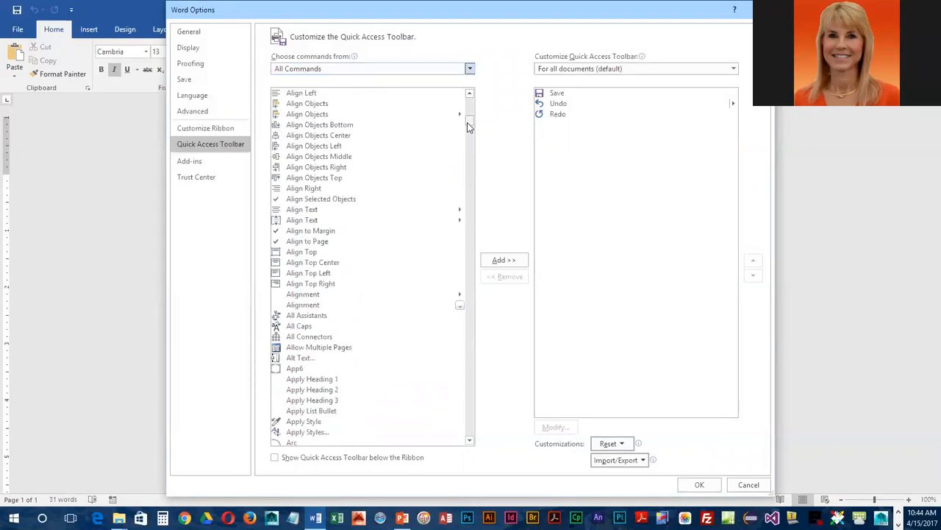
{"action": "left_click_drag", "start_coordinate": [468, 127], "coordinate": [472, 337]}
{"action": "scroll", "coordinate": [433, 359], "scroll_direction": "down", "scroll_amount": 20}
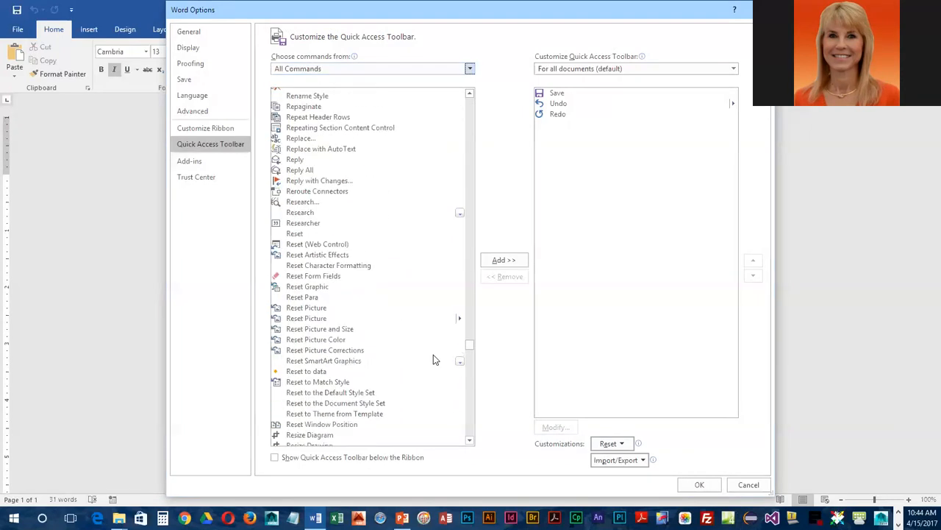
{"action": "scroll", "coordinate": [434, 359], "scroll_direction": "down", "scroll_amount": 20}
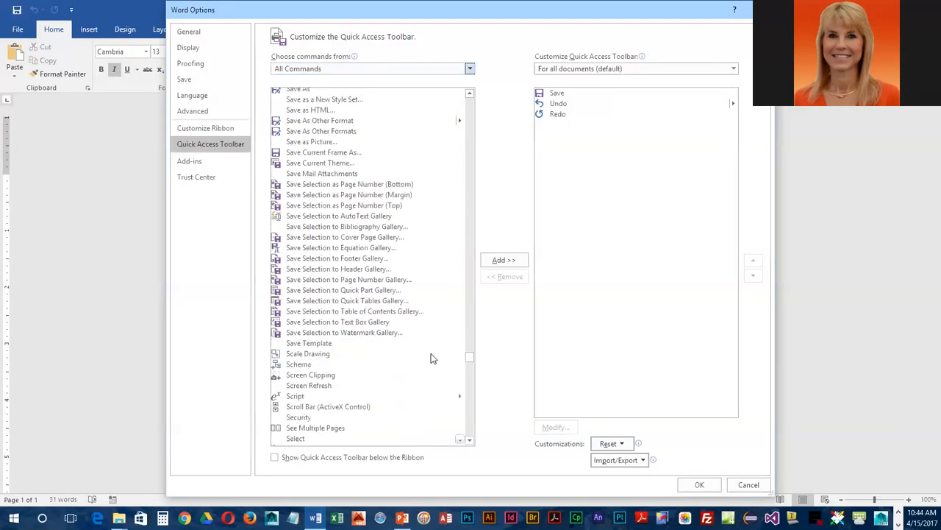
{"action": "scroll", "coordinate": [433, 359], "scroll_direction": "down", "scroll_amount": 5}
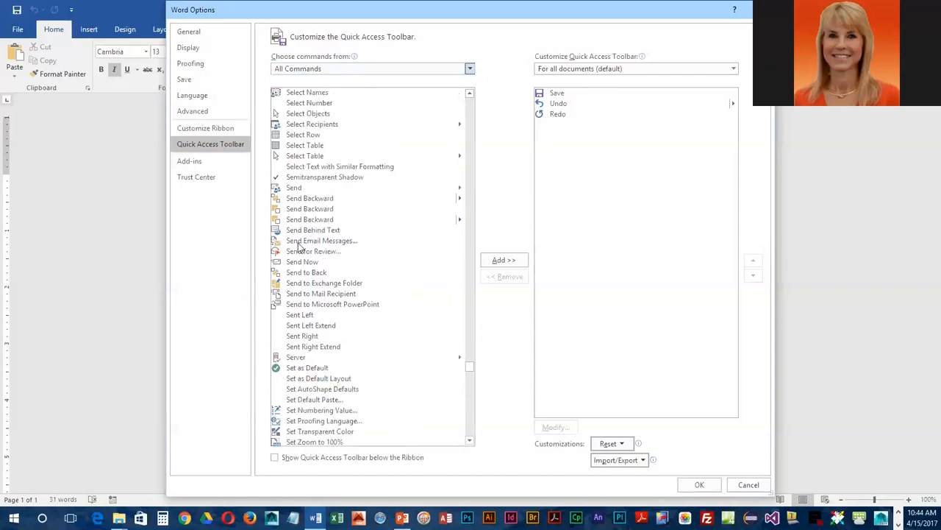
{"action": "left_click", "coordinate": [309, 305]}
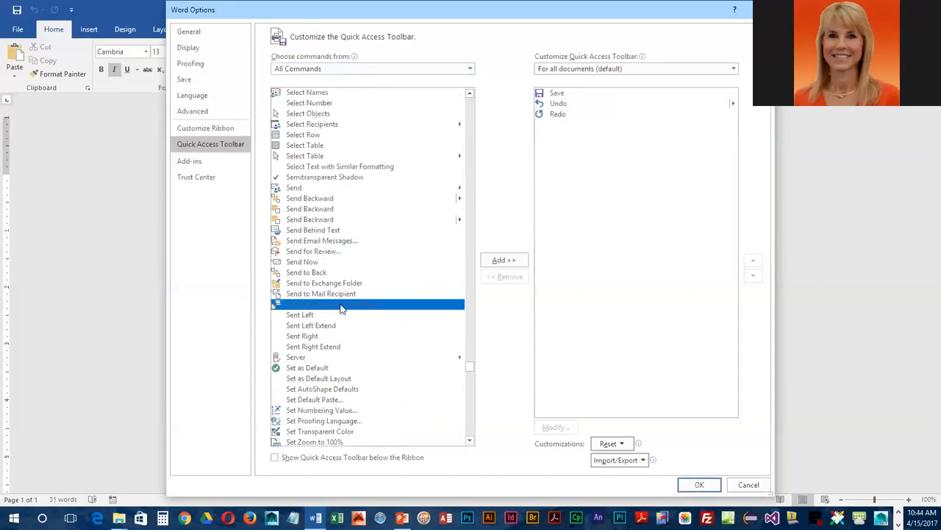
{"action": "left_click", "coordinate": [504, 261]}
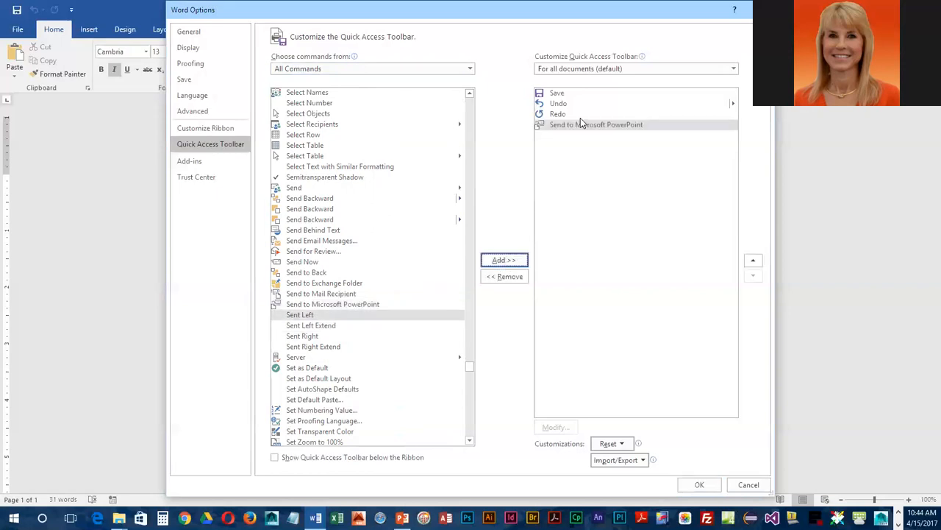
{"action": "left_click", "coordinate": [701, 485]}
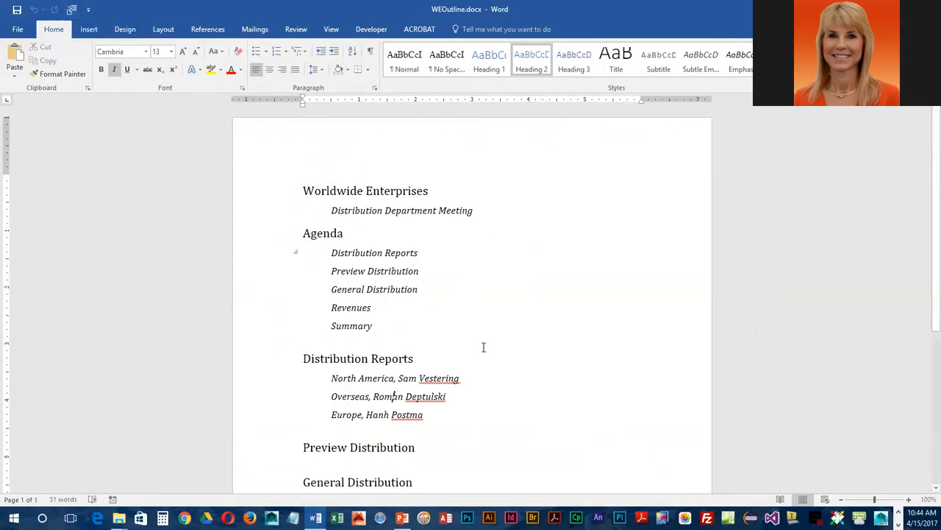
Send the Word outline to PowerPoint as a new presentation and review the Agenda, Distribution Reports and Preview Distribution slides
{"action": "mouse_move", "coordinate": [402, 518]}
{"action": "left_click", "coordinate": [409, 488]}
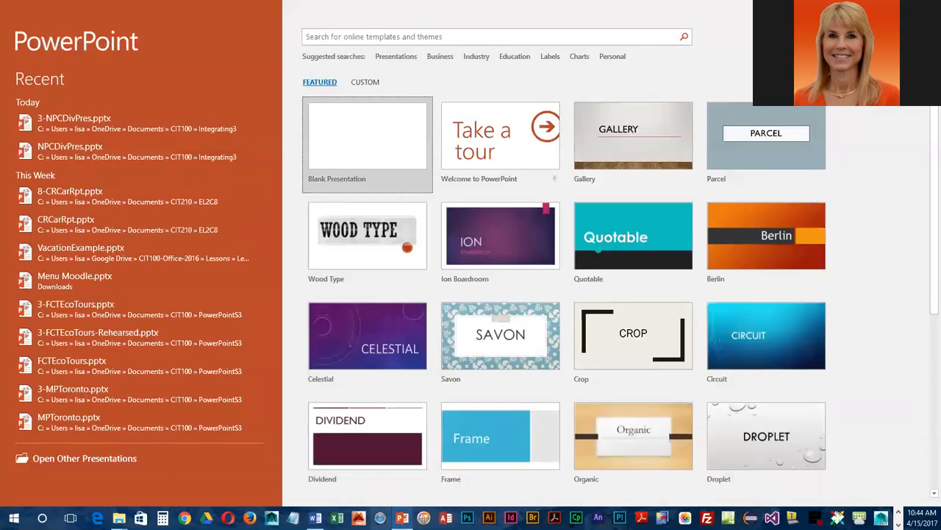
{"action": "left_click", "coordinate": [315, 518]}
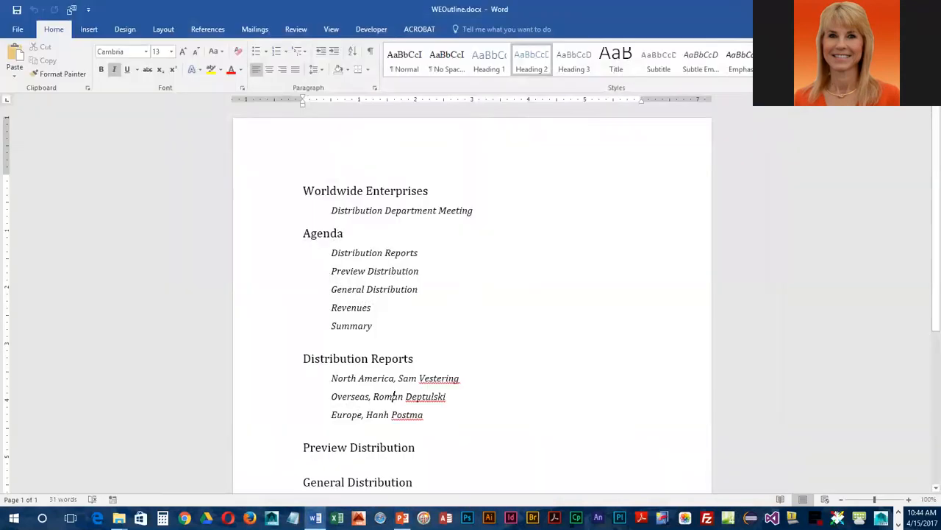
{"action": "left_click", "coordinate": [71, 10]}
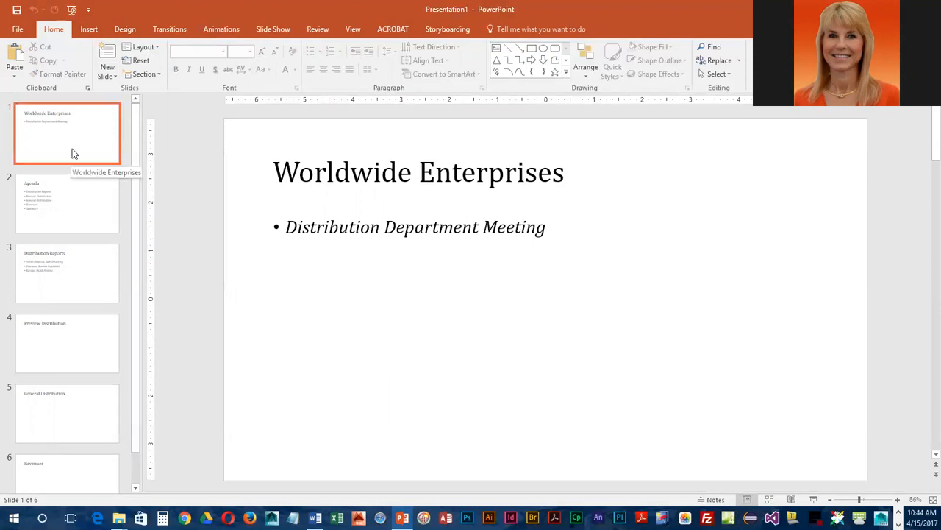
{"action": "left_click", "coordinate": [84, 221]}
{"action": "left_click", "coordinate": [93, 278]}
{"action": "left_click", "coordinate": [102, 331]}
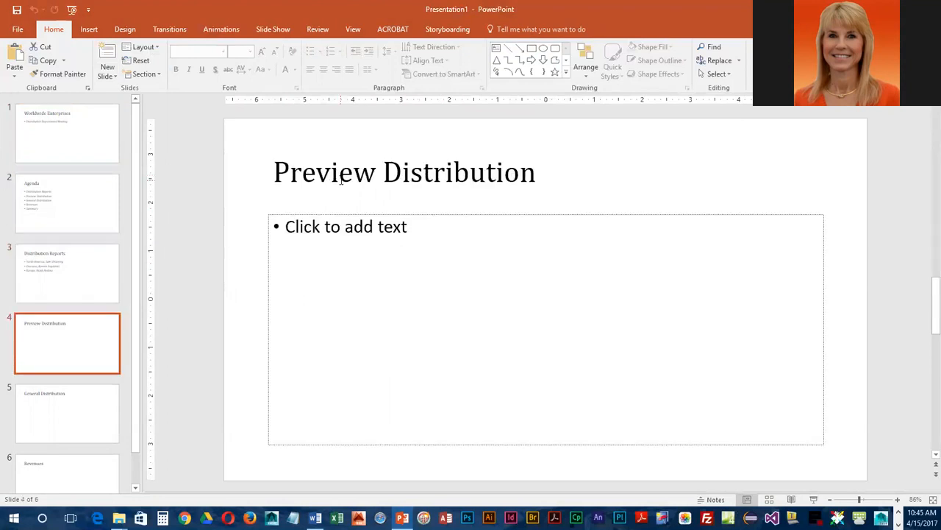
{"action": "left_click", "coordinate": [55, 220]}
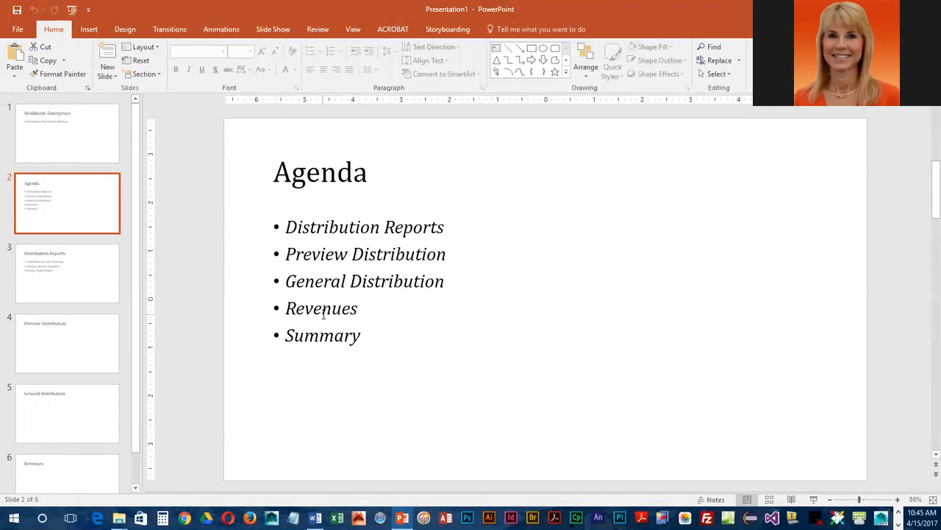
Apply the Title Slide layout to the Worldwide Enterprises slide
{"action": "left_click", "coordinate": [51, 130]}
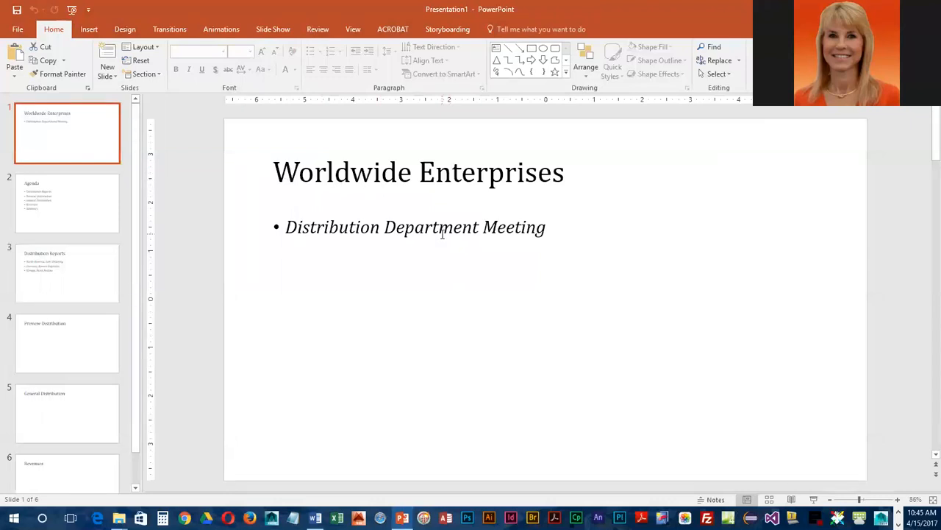
{"action": "left_click", "coordinate": [159, 45]}
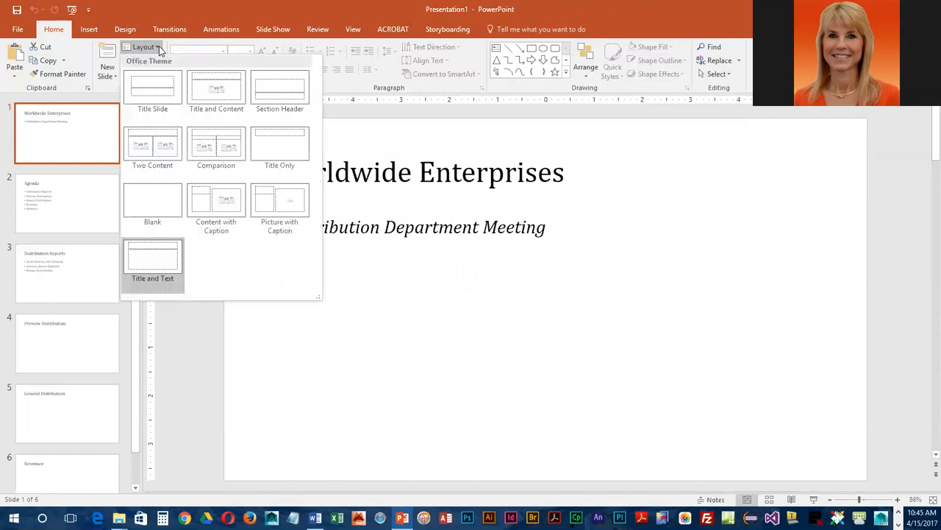
{"action": "left_click", "coordinate": [159, 82]}
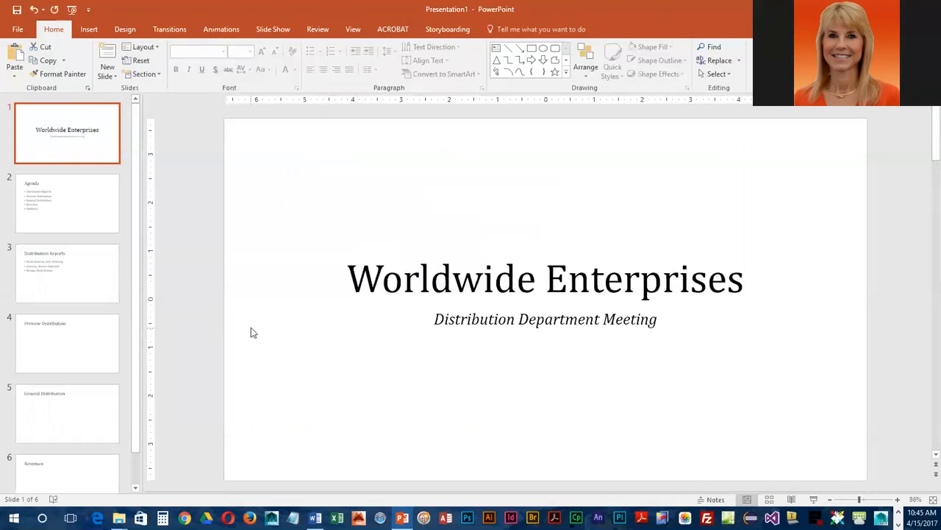